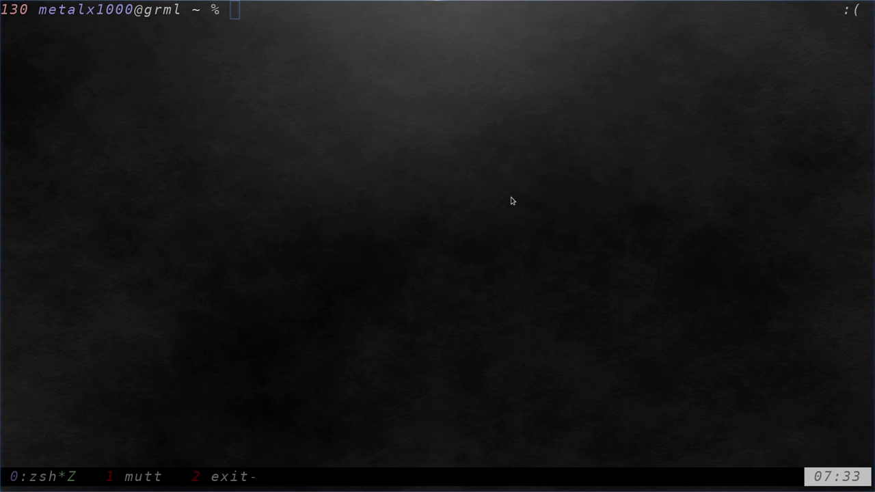
Step: Launch Task Manager, Agave and AisleRiot Solitaire from Kupfer
{"action": "key", "text": "ctrl+space"}
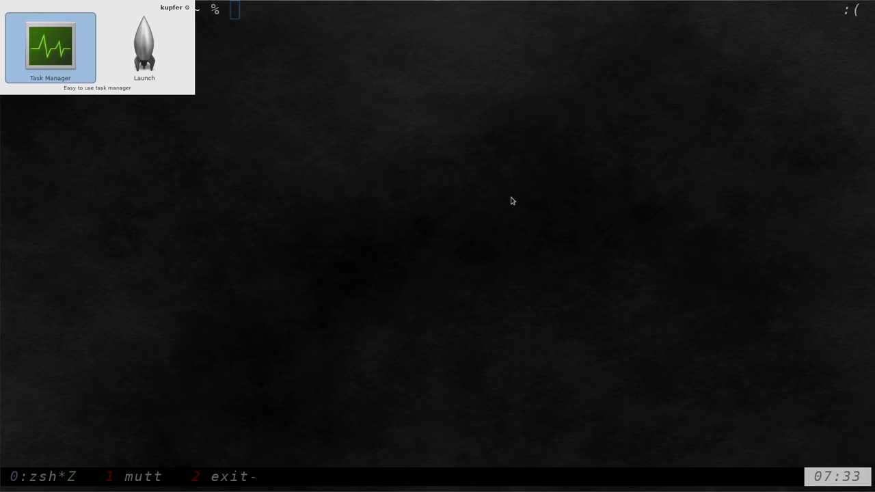
{"action": "key", "text": "Return"}
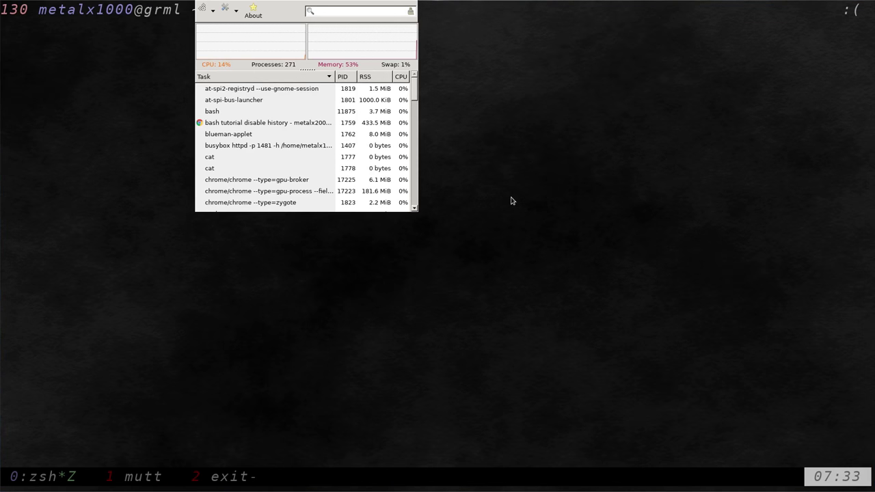
{"action": "key", "text": "ctrl+space"}
{"action": "type", "text": "agave"}
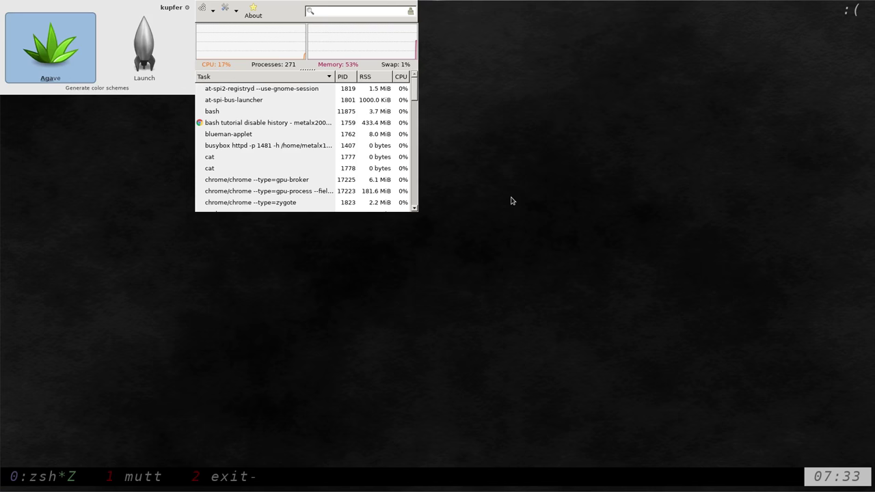
{"action": "key", "text": "Return"}
{"action": "key", "text": "ctrl+space"}
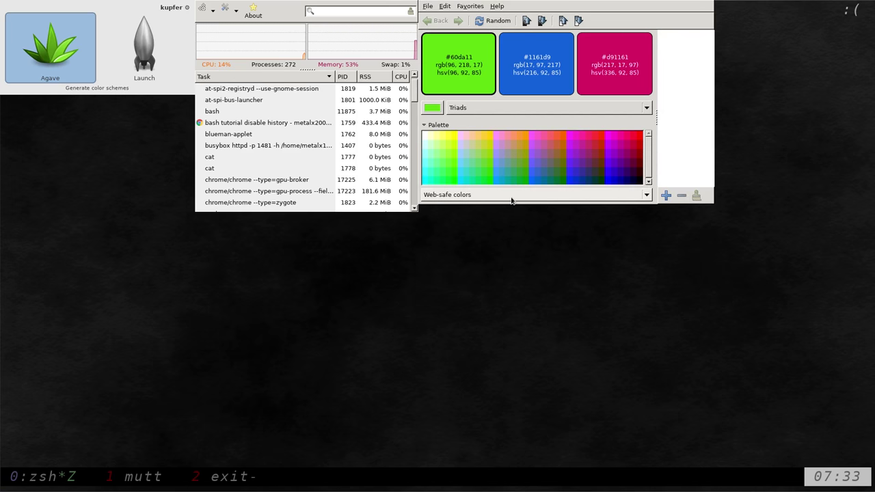
{"action": "type", "text": "so"}
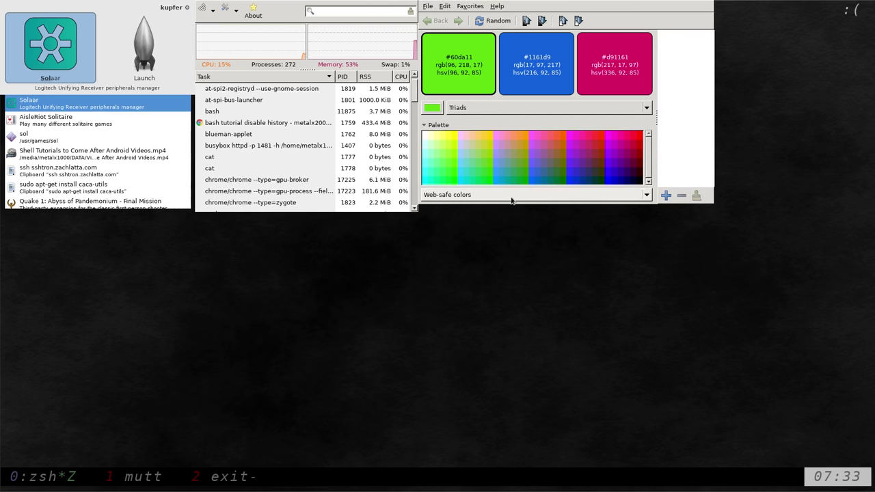
{"action": "key", "text": "Down"}
{"action": "key", "text": "Return"}
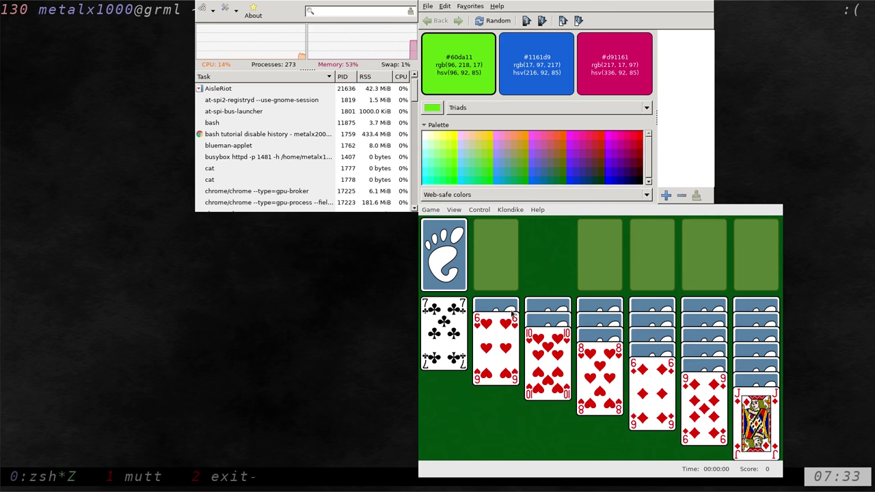
Step: Spread the three windows apart and sort the task list by RSS memory, largest first
{"action": "left_click_drag", "start_coordinate": [608, 252], "coordinate": [422, 237]}
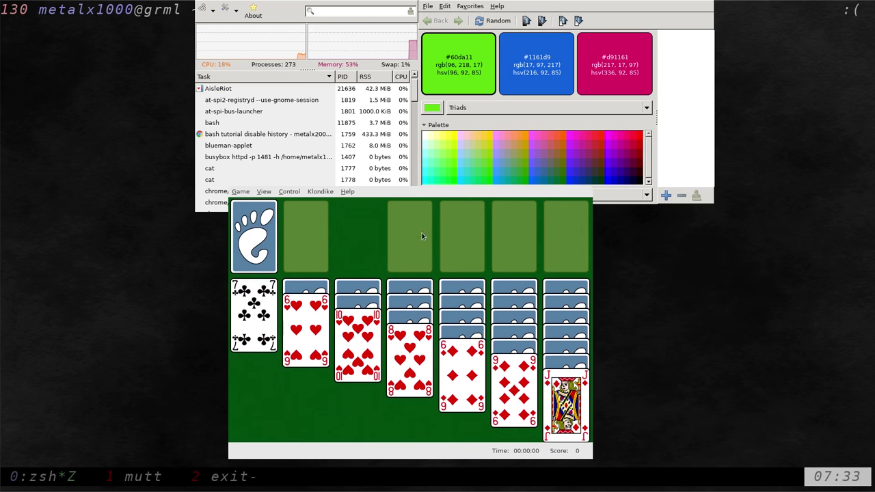
{"action": "left_click_drag", "start_coordinate": [578, 106], "coordinate": [666, 191]}
{"action": "left_click", "coordinate": [312, 108]}
{"action": "left_click_drag", "start_coordinate": [312, 108], "coordinate": [198, 149]}
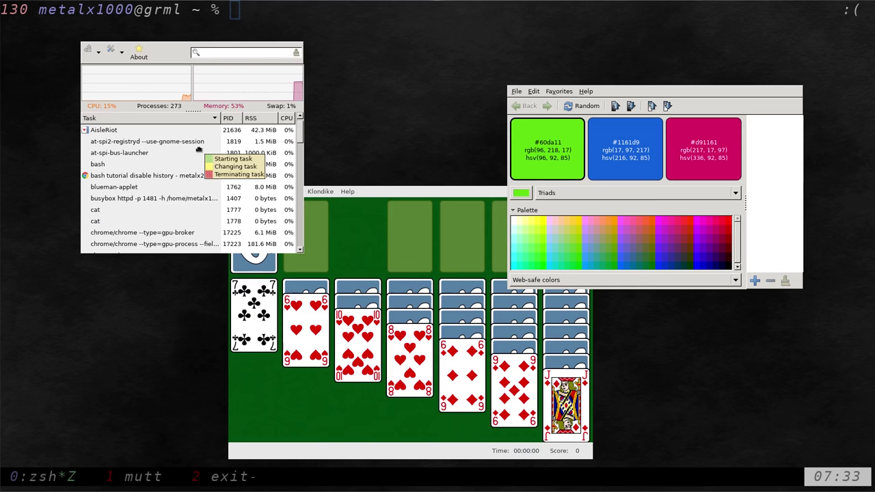
{"action": "left_click", "coordinate": [205, 175]}
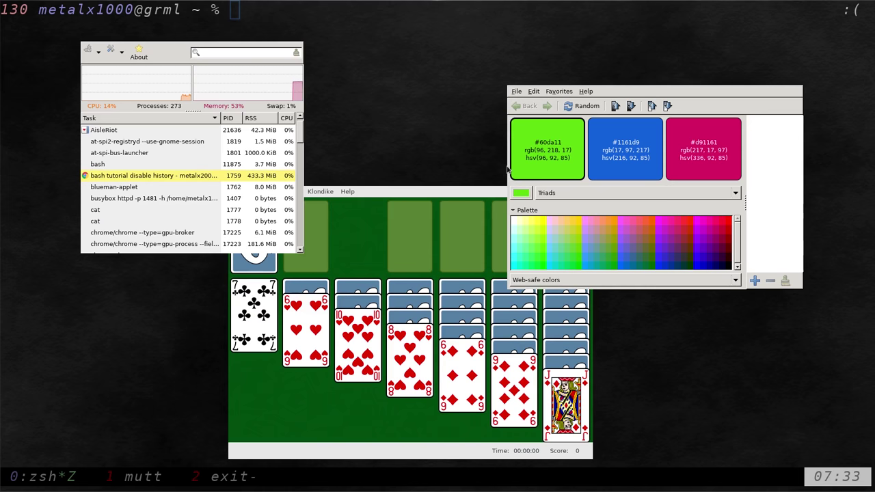
{"action": "left_click", "coordinate": [248, 118]}
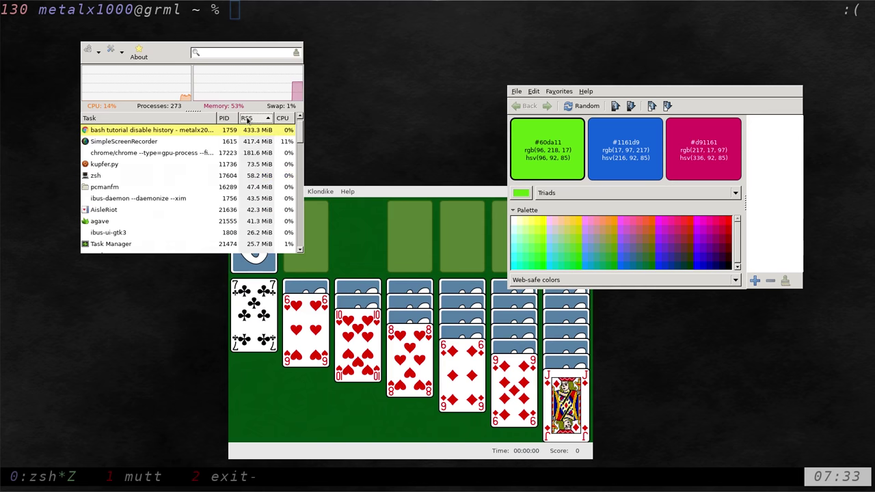
Step: Close the app windows and build a 'sudo apt install maxim' command, listing matching packages
{"action": "key", "text": "alt+F4"}
{"action": "key", "text": "alt+F4"}
{"action": "key", "text": "alt+F4"}
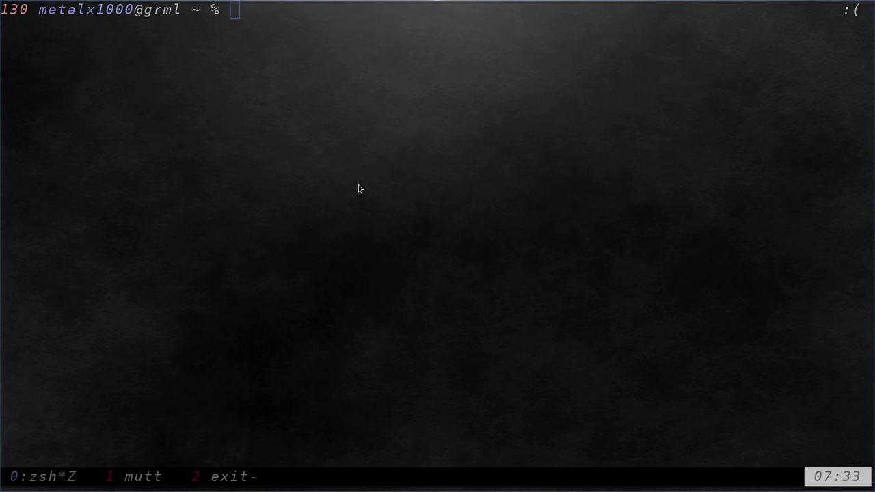
{"action": "type", "text": "max"}
{"action": "key", "text": "ctrl+a"}
{"action": "type", "text": "sudo"}
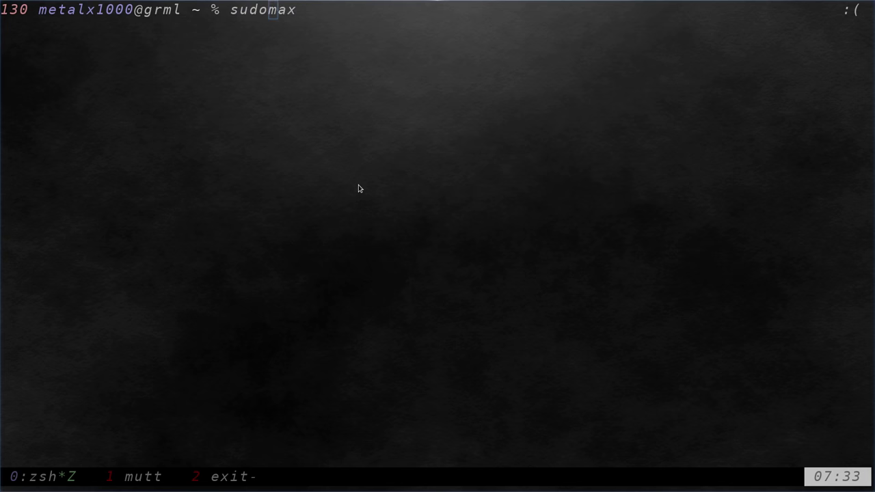
{"action": "type", "text": " apt instal"}
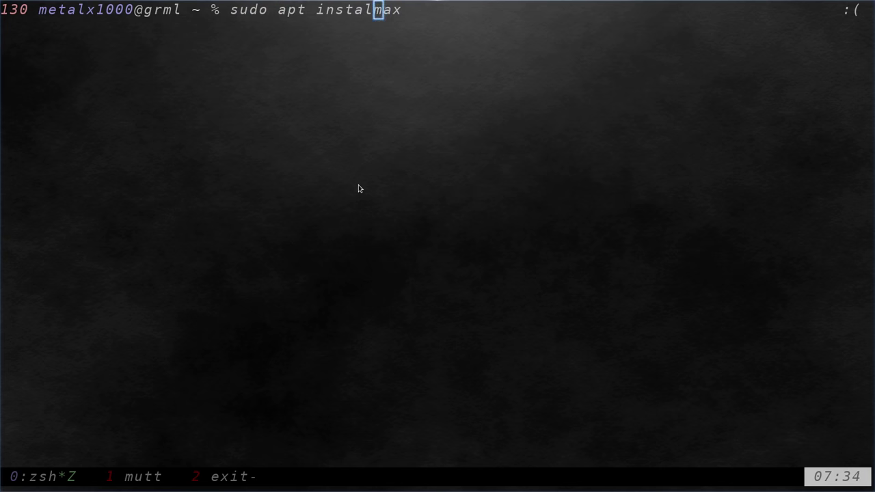
{"action": "type", "text": "l"}
{"action": "key", "text": "ctrl+e"}
{"action": "type", "text": "im"}
{"action": "key", "text": "Tab"}
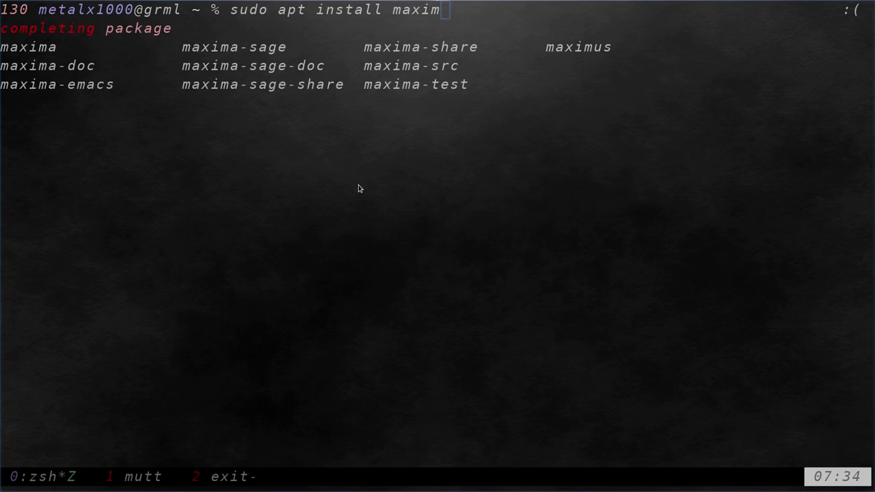
Step: Complete the name to maximus, trim the line to just 'maximus', and run it
{"action": "type", "text": "u"}
{"action": "key", "text": "Tab"}
{"action": "key", "text": "ctrl+a"}
{"action": "key", "text": "Delete"}
{"action": "key", "text": "Delete"}
{"action": "key", "text": "Delete"}
{"action": "key", "text": "Delete"}
{"action": "key", "text": "Delete"}
{"action": "key", "text": "Delete"}
{"action": "key", "text": "Delete"}
{"action": "key", "text": "Delete"}
{"action": "key", "text": "Delete"}
{"action": "key", "text": "Delete"}
{"action": "key", "text": "Delete"}
{"action": "key", "text": "Delete"}
{"action": "key", "text": "Delete"}
{"action": "key", "text": "Delete"}
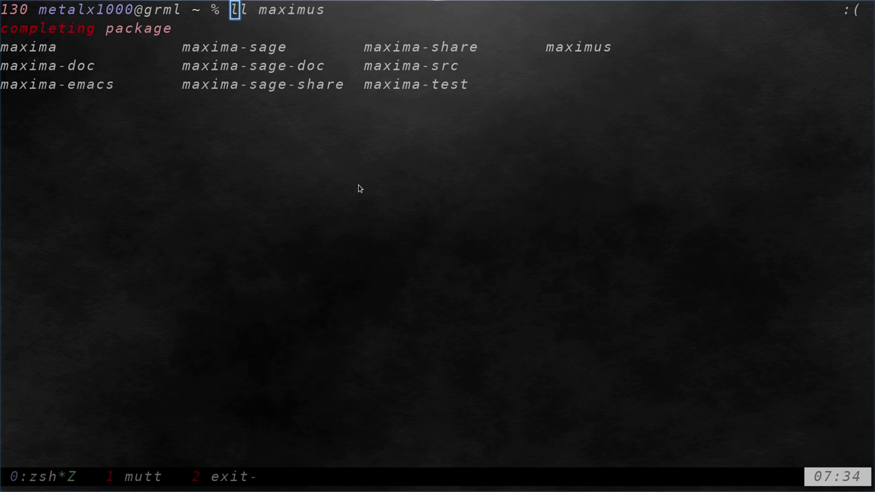
{"action": "key", "text": "Delete"}
{"action": "key", "text": "Delete"}
{"action": "key", "text": "Delete"}
{"action": "key", "text": "Return"}
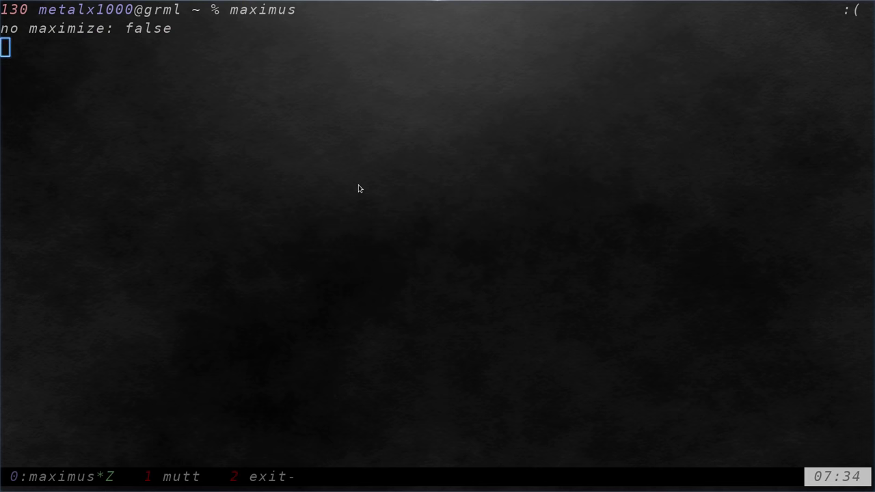
Step: Relaunch AisleRiot Solitaire and Task Manager, each opening maximized
{"action": "key", "text": "ctrl+space"}
{"action": "key", "text": "Return"}
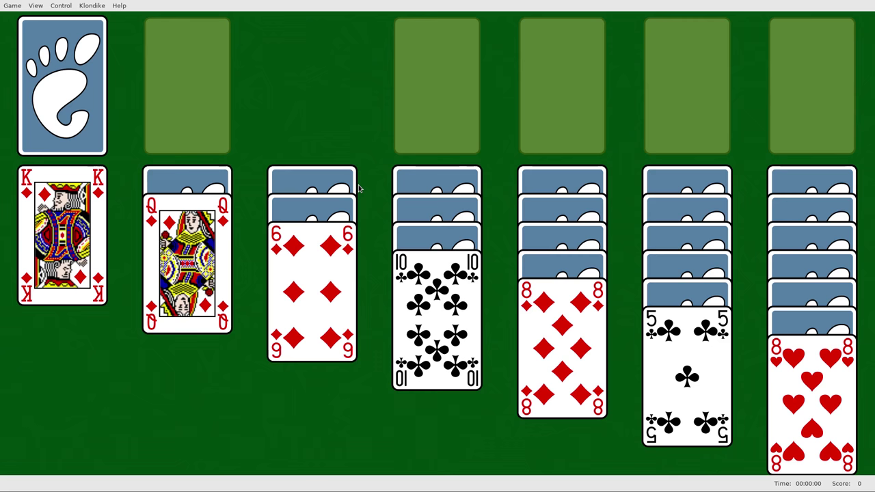
{"action": "type", "text": "ta"}
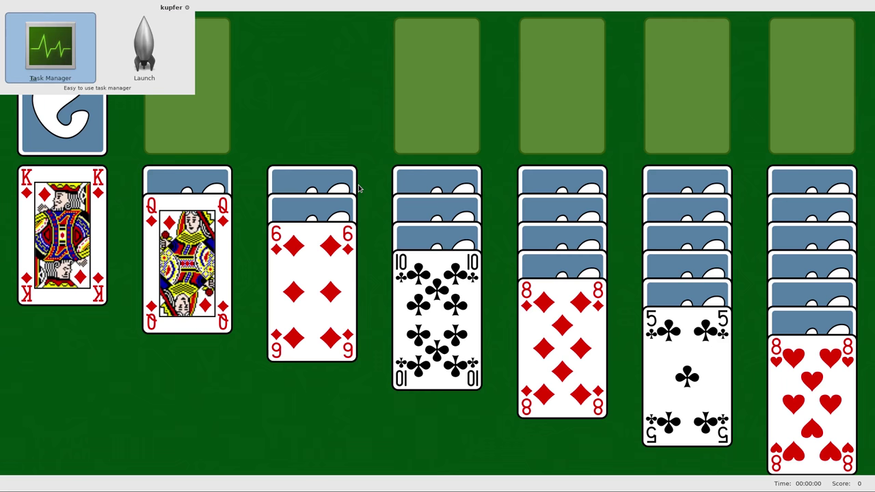
{"action": "key", "text": "Return"}
Step: Switch back to the Solitaire window, then launch Agave maximized
{"action": "key", "text": "ctrl+space"}
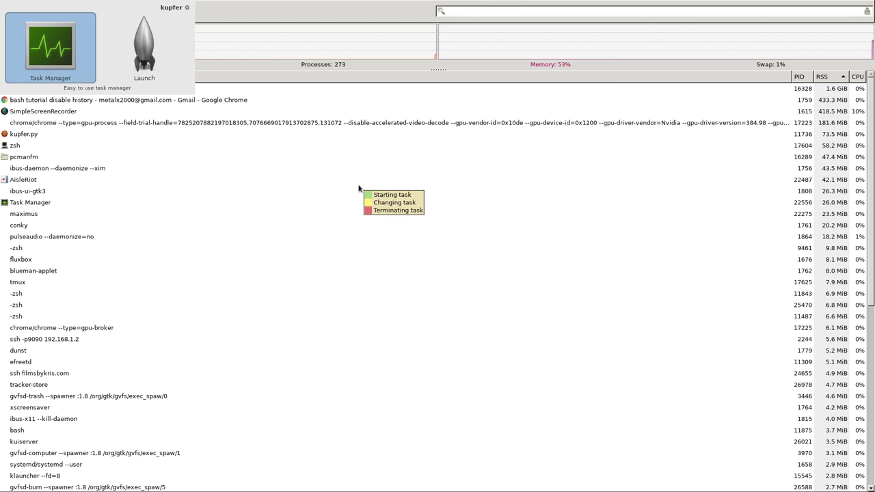
{"action": "type", "text": "sol"}
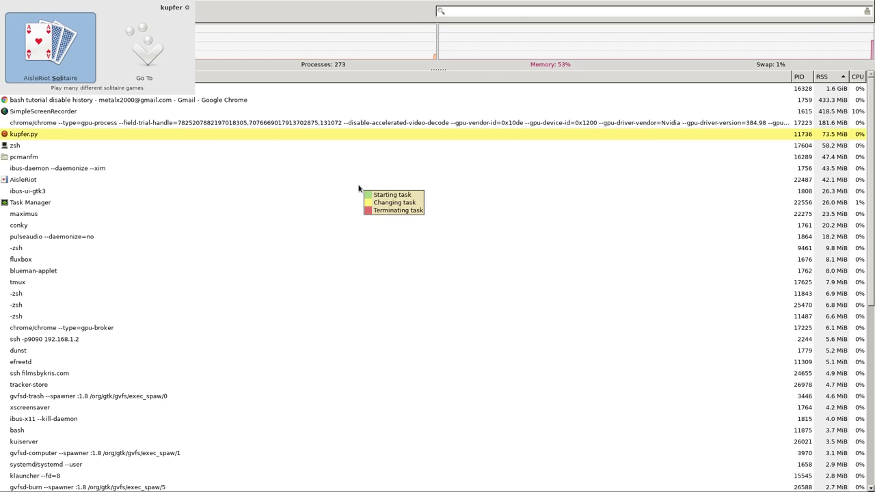
{"action": "key", "text": "Return"}
{"action": "key", "text": "ctrl+space"}
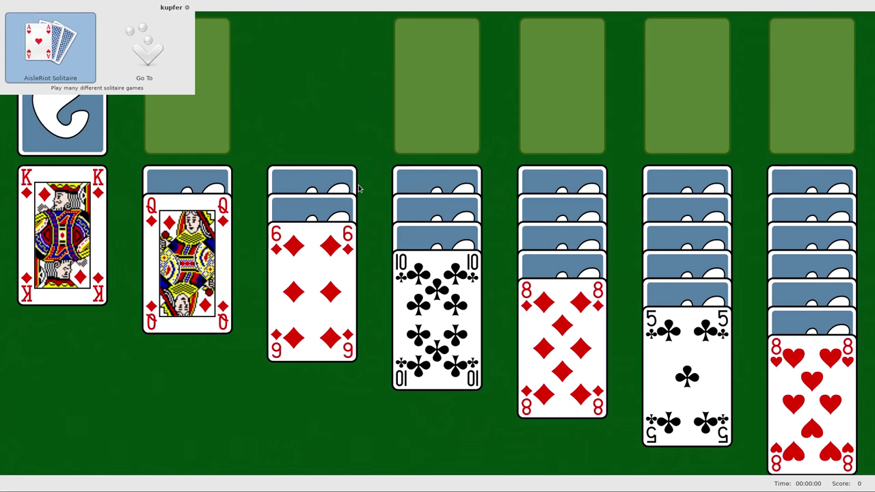
{"action": "type", "text": "agave"}
{"action": "key", "text": "Return"}
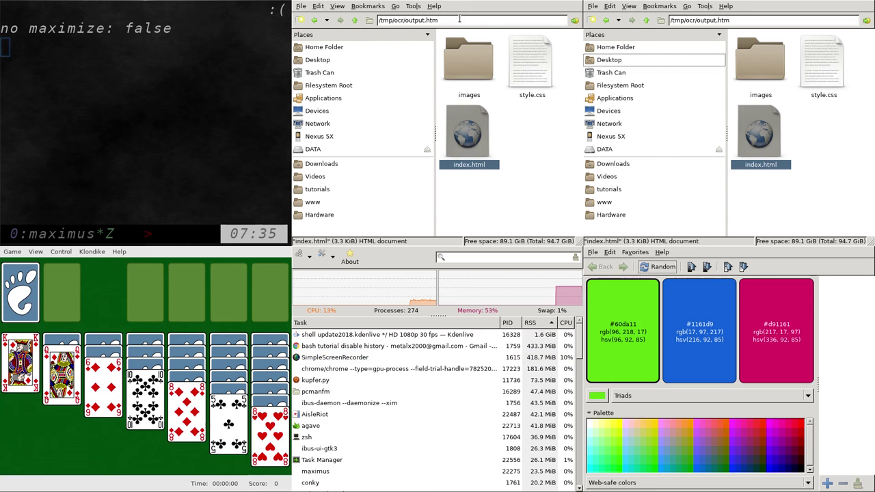
{"action": "key", "text": "super+Up"}
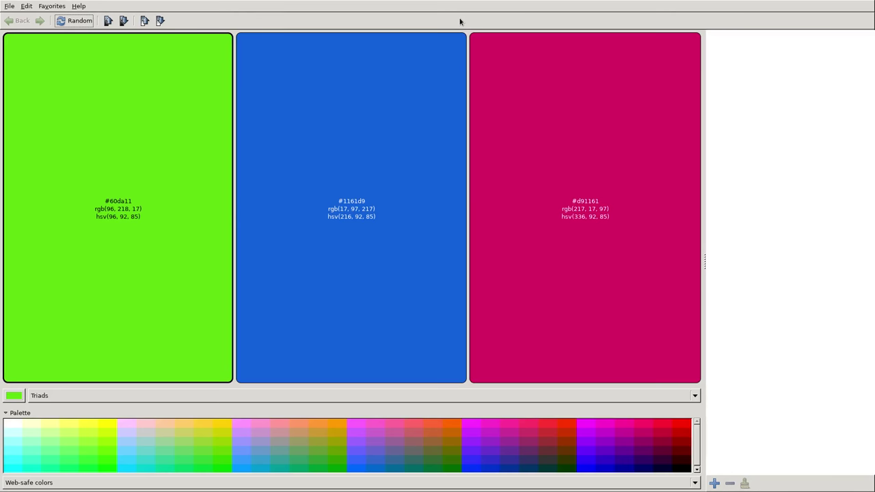
Step: Return to the zsh terminal and select the word 'maximus' on its prompt line
{"action": "key", "text": "alt+Tab"}
{"action": "key", "text": "alt+Tab"}
{"action": "key", "text": "alt+Tab"}
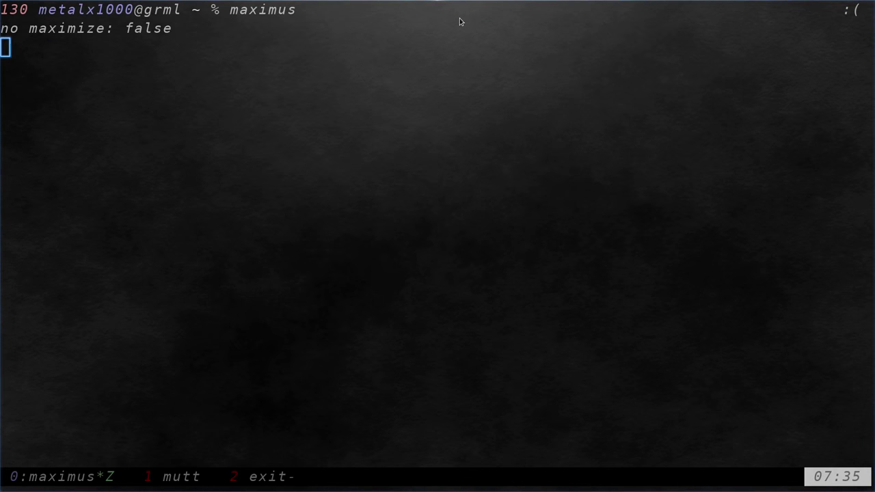
{"action": "double_click", "coordinate": [255, 14]}
Step: Interrupt maximus with Ctrl+C to get a fresh prompt
{"action": "key", "text": "ctrl+c"}
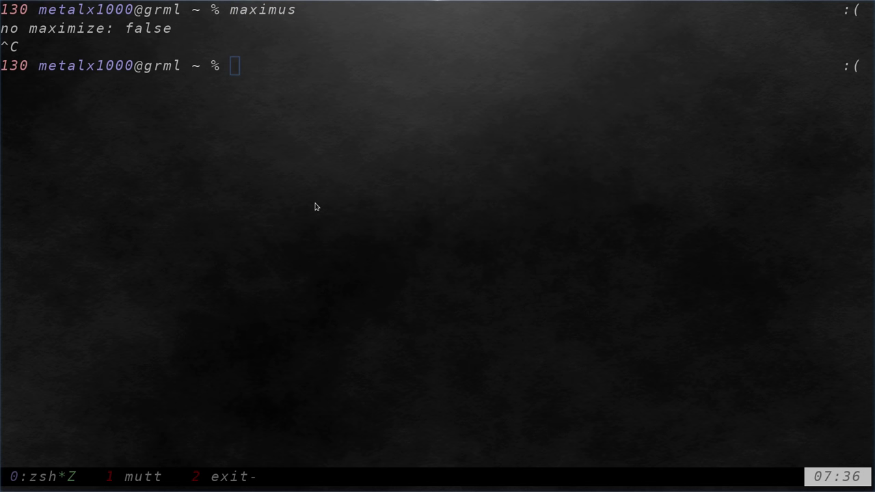